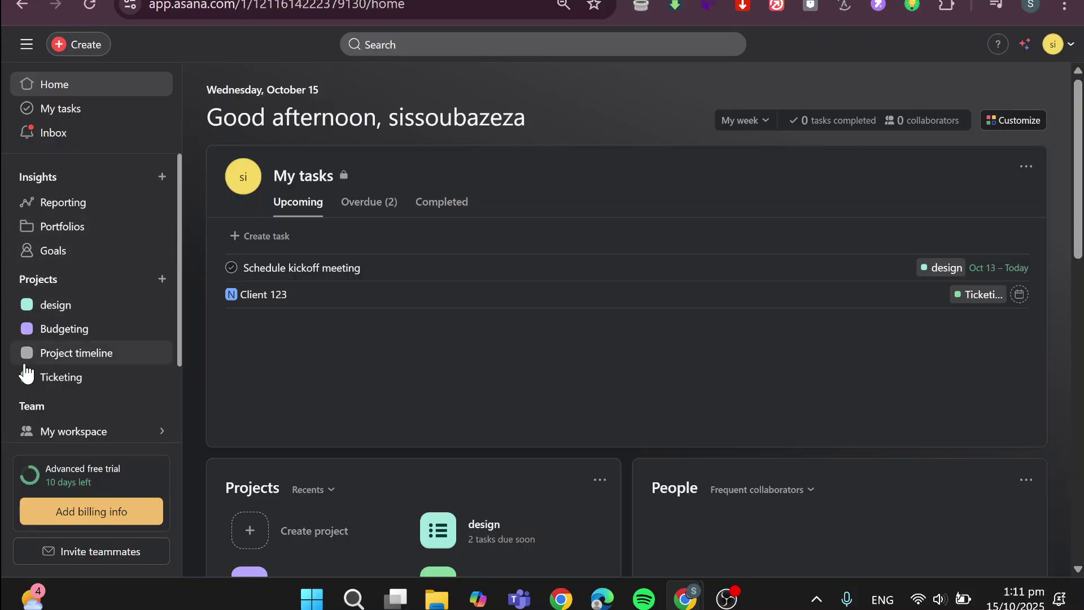
- Open the design project and add a Gantt view to it
click(105, 312)
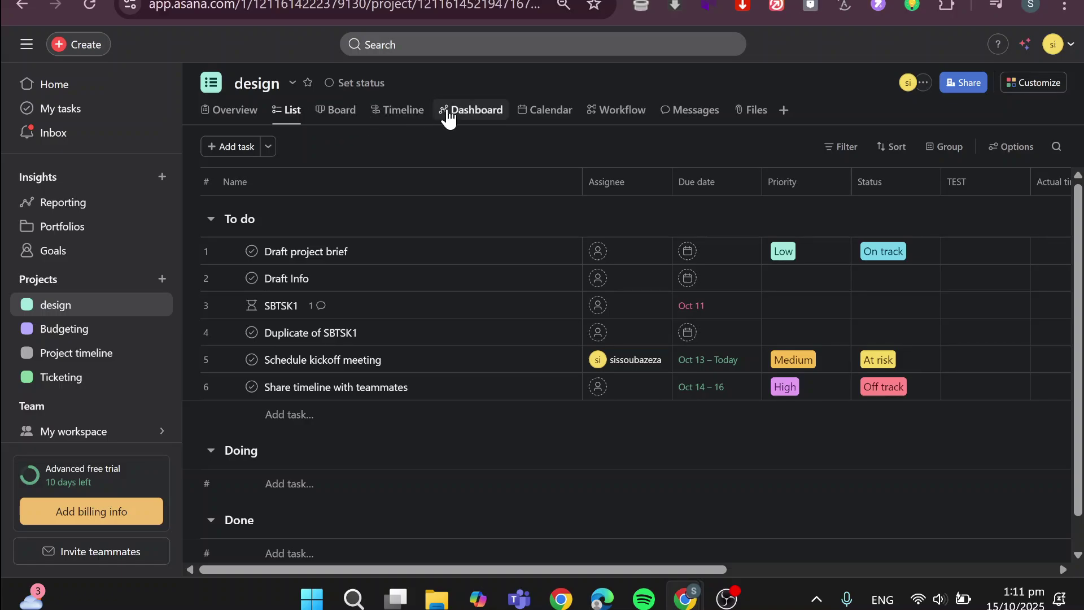
click(783, 112)
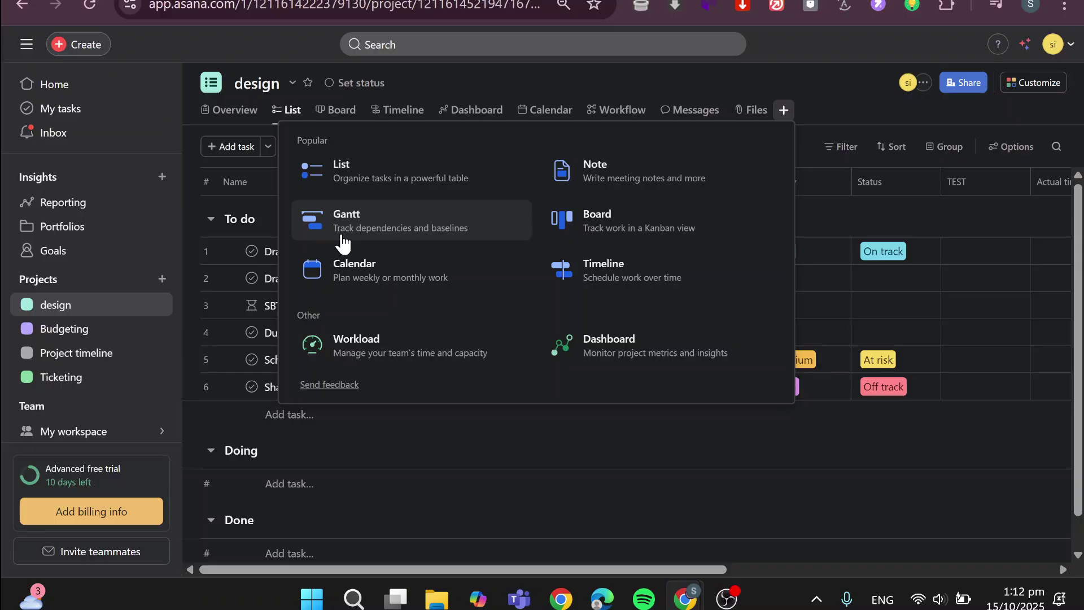
click(452, 240)
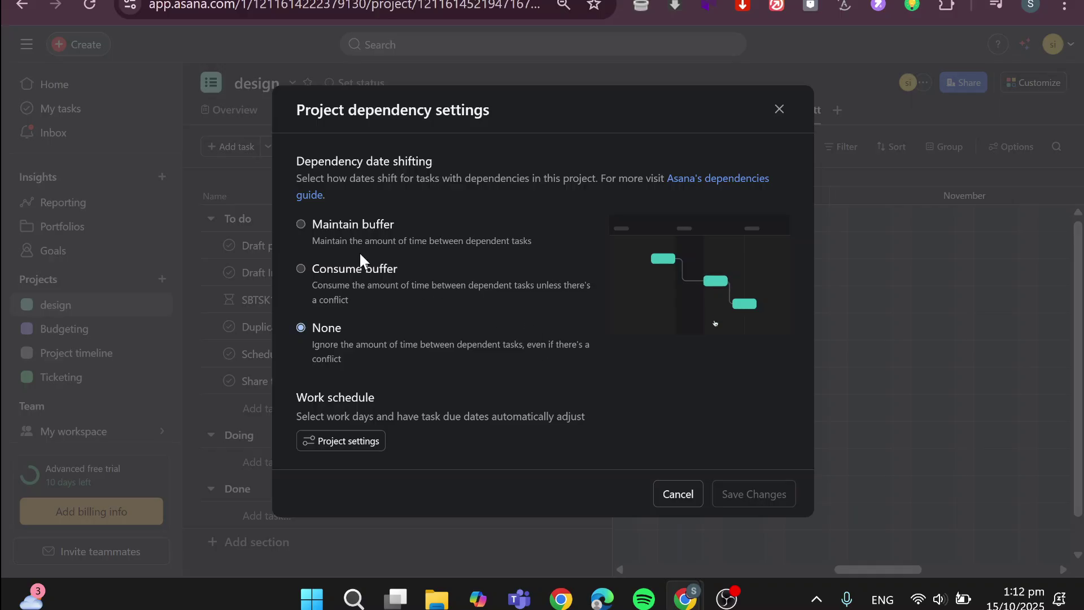
- Set the project's dependency date shifting to Maintain buffer for all dependent tasks and save the changes
click(372, 238)
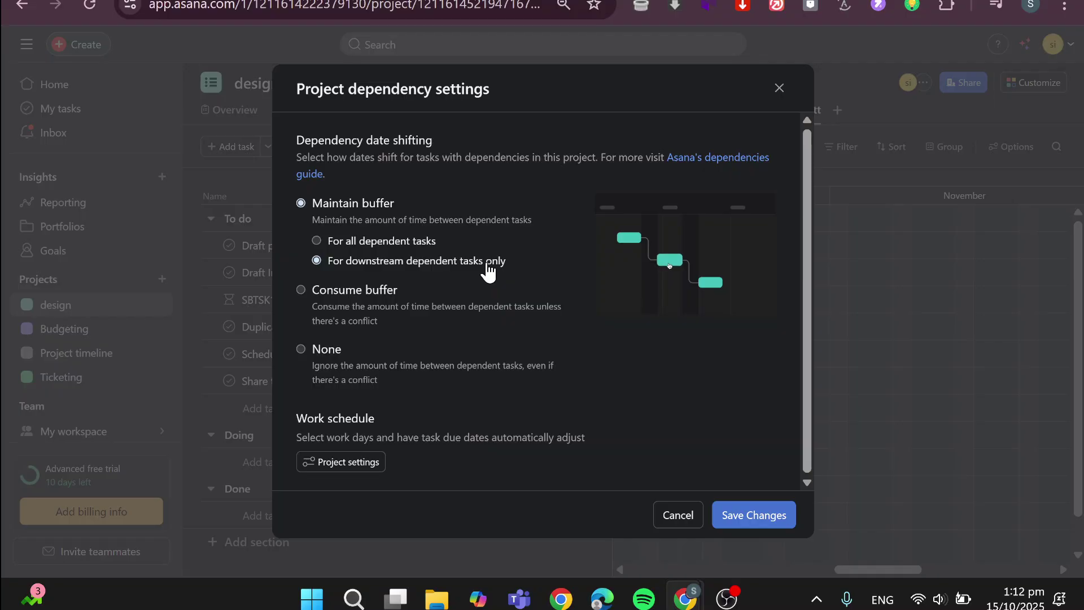
click(347, 294)
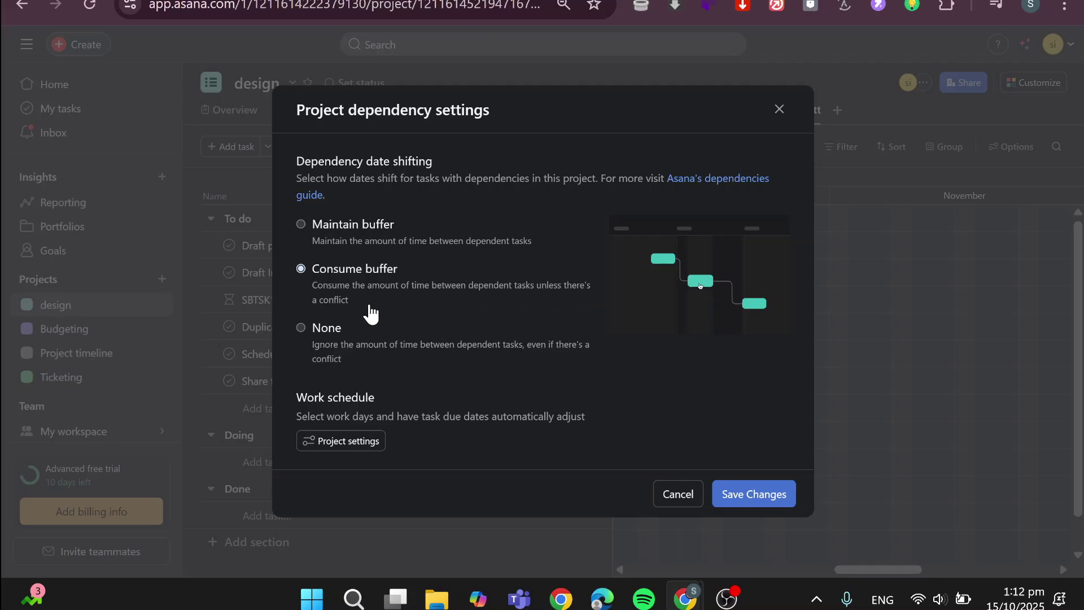
click(344, 348)
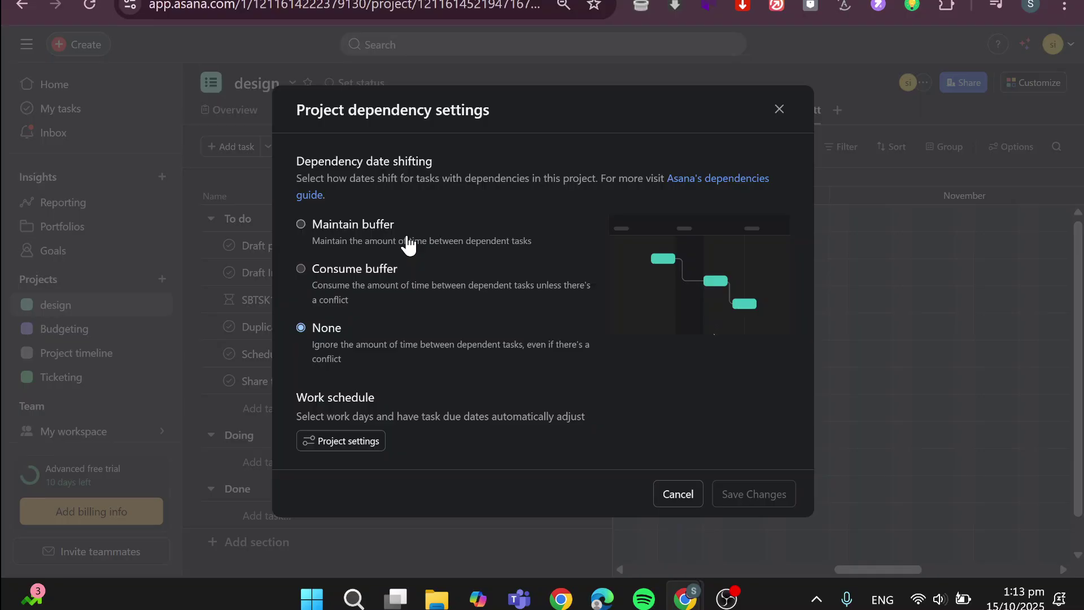
click(379, 239)
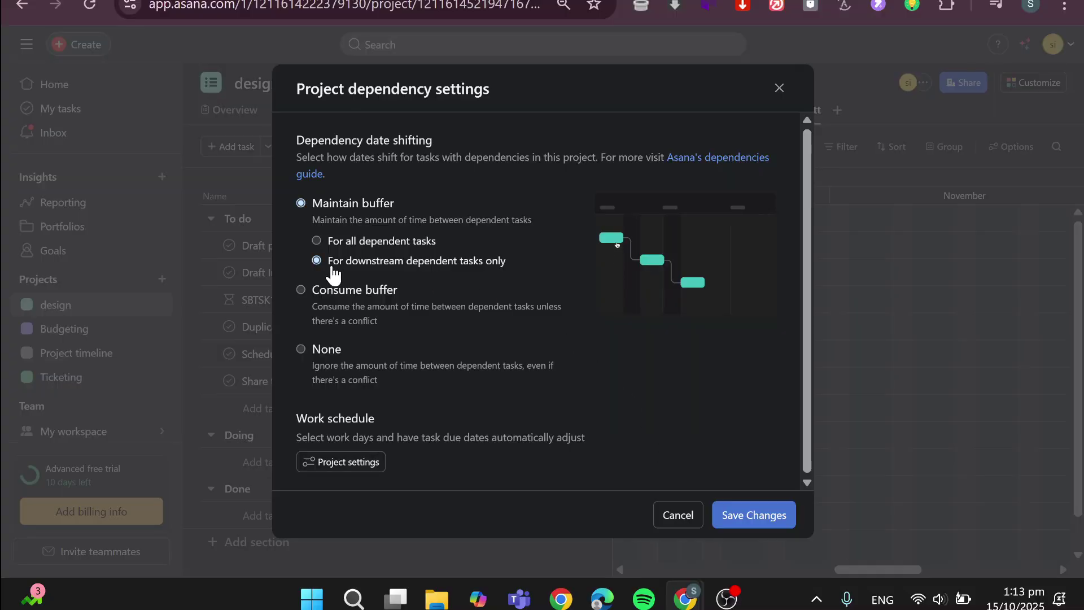
click(352, 243)
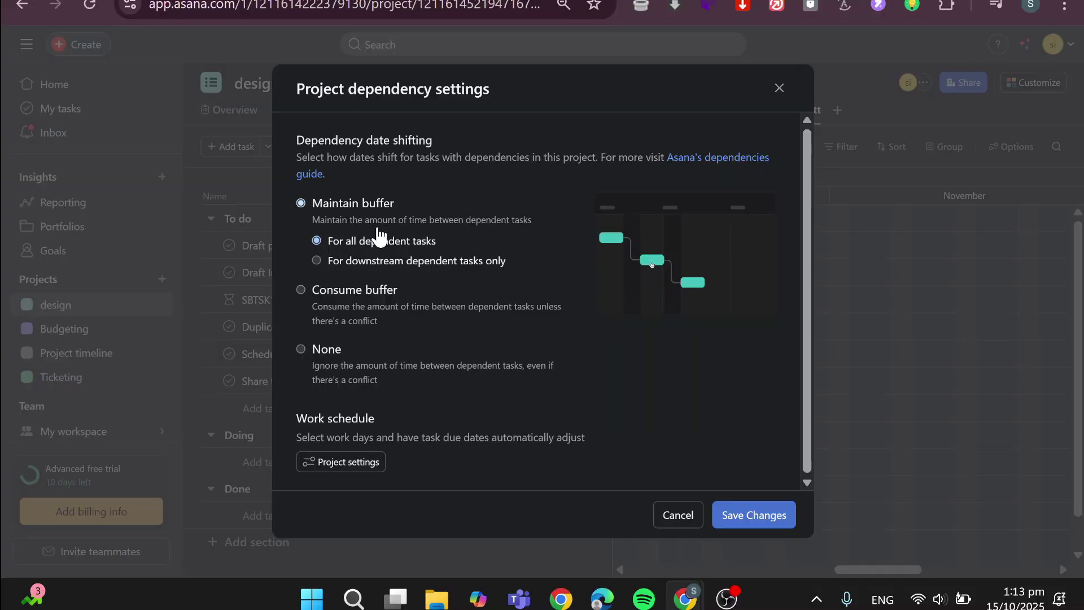
click(740, 519)
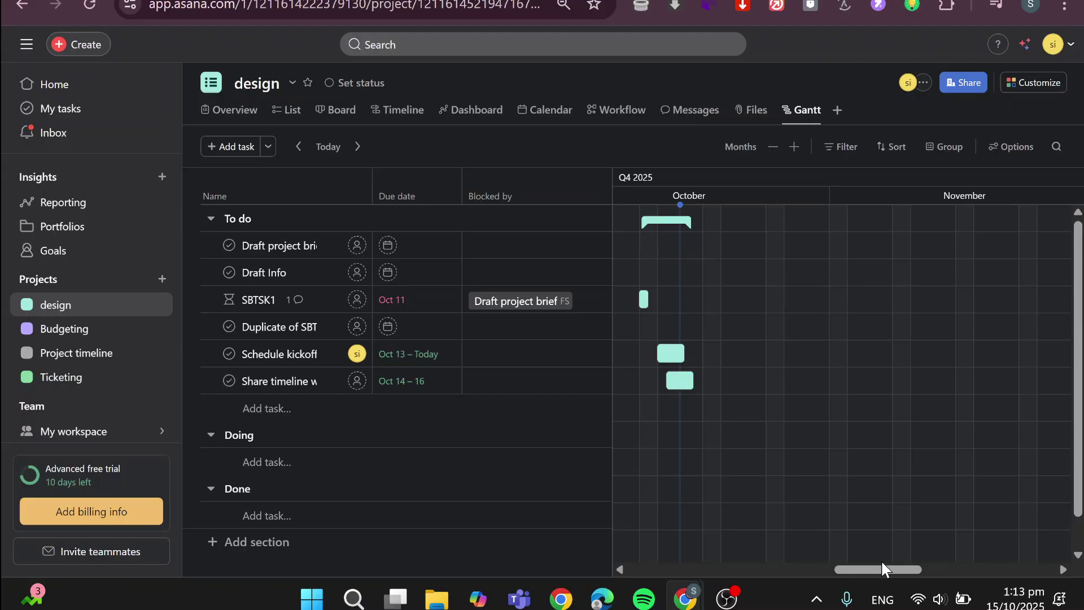
- View the details of the SBTSK1 task from its bar in the Gantt chart and close them
drag(881, 569, 860, 568)
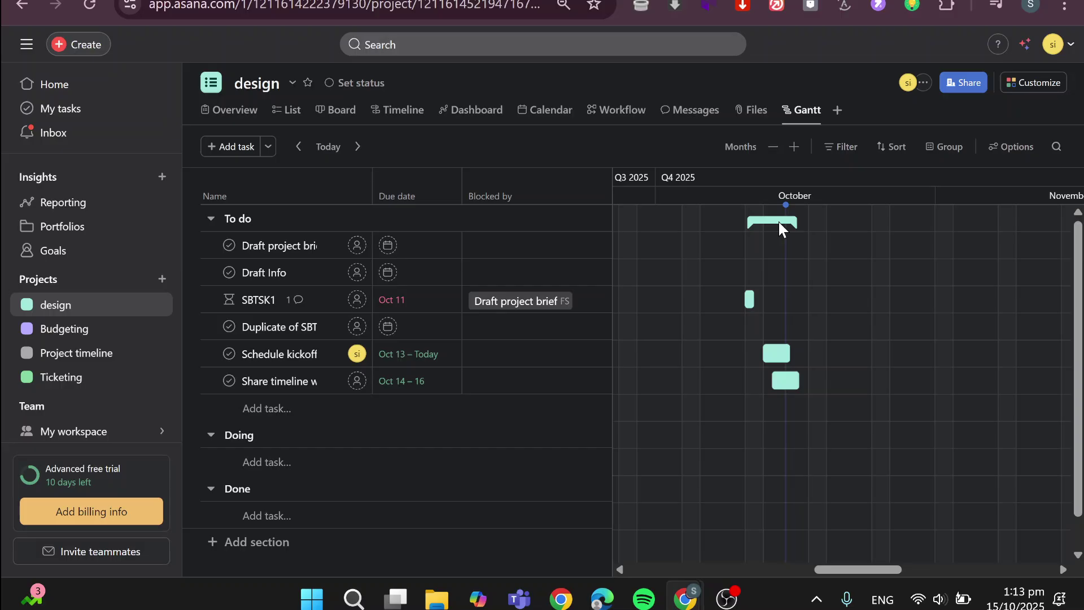
mouse_move(750, 298)
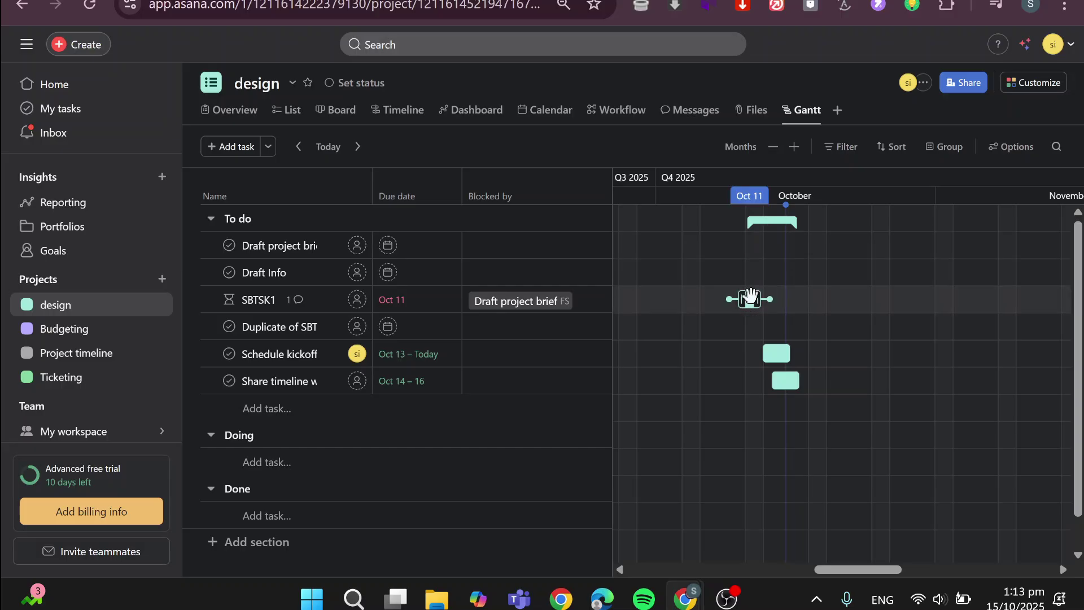
click(750, 298)
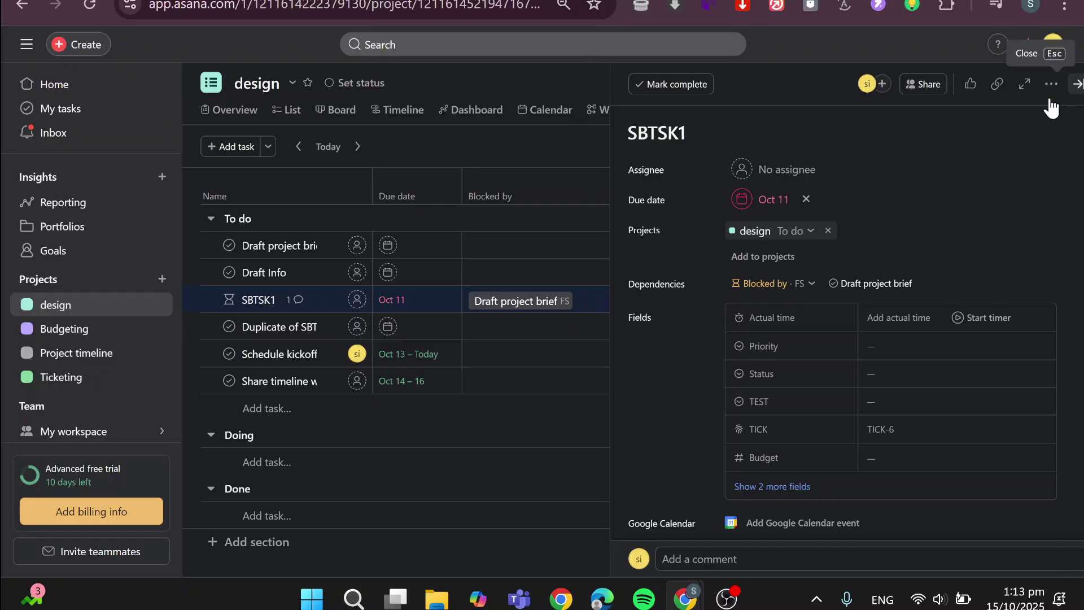
click(1057, 84)
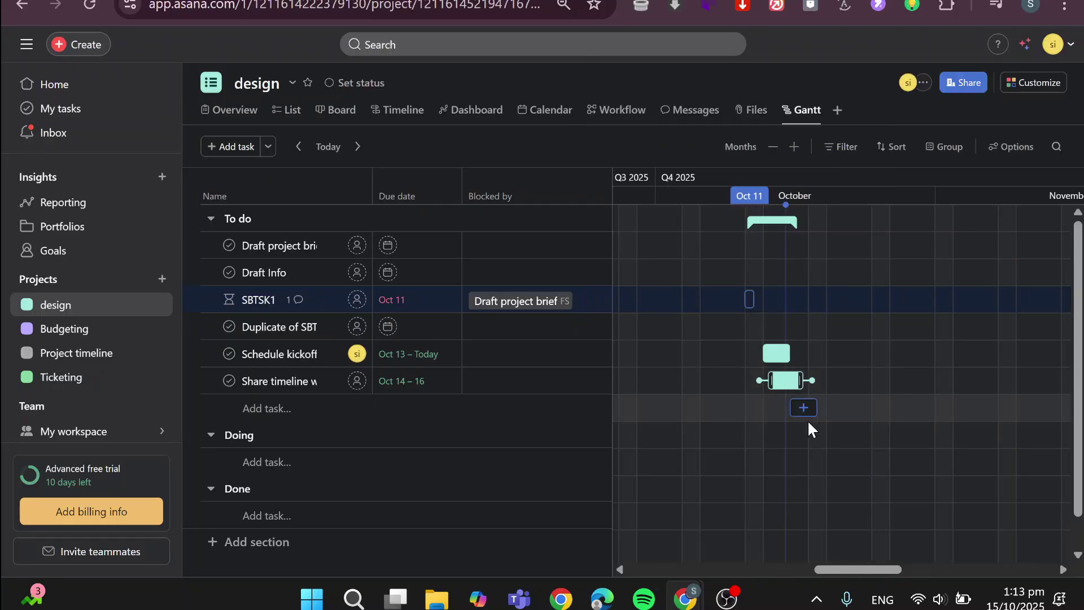
- Examine the Draft project brief task's details and open SBTSK1, the task it is blocking
drag(868, 568, 835, 550)
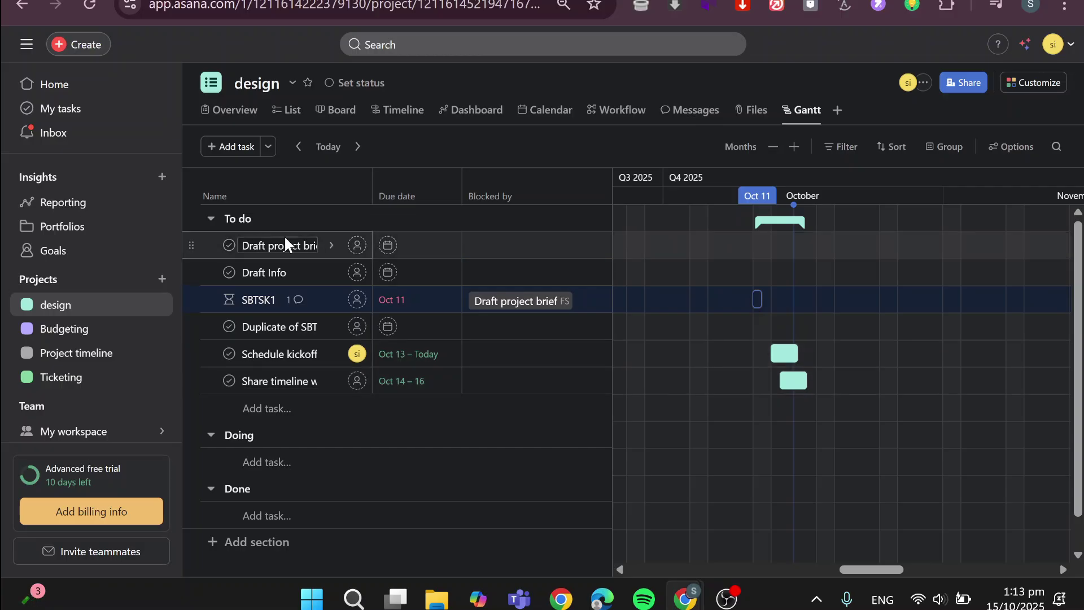
click(331, 247)
click(332, 247)
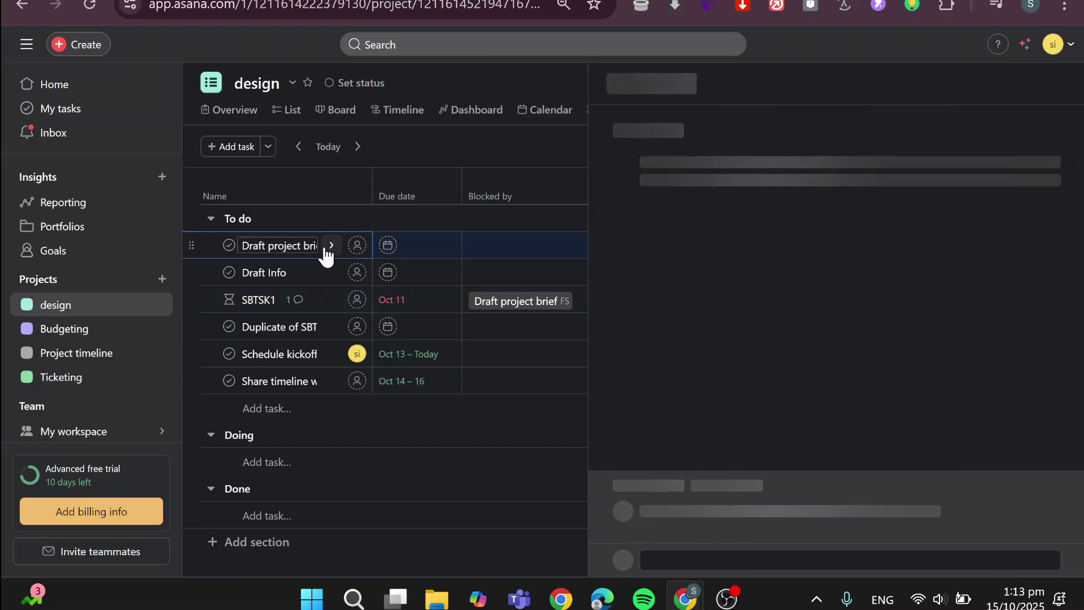
scroll(922, 308, down, 2)
scroll(848, 362, down, 5)
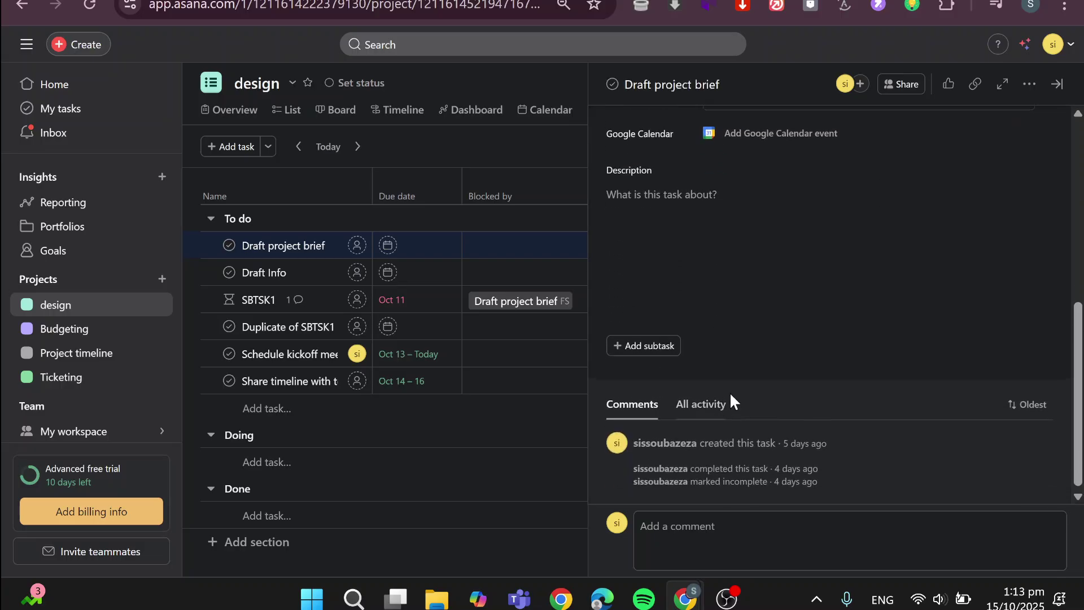
scroll(730, 392, up, 7)
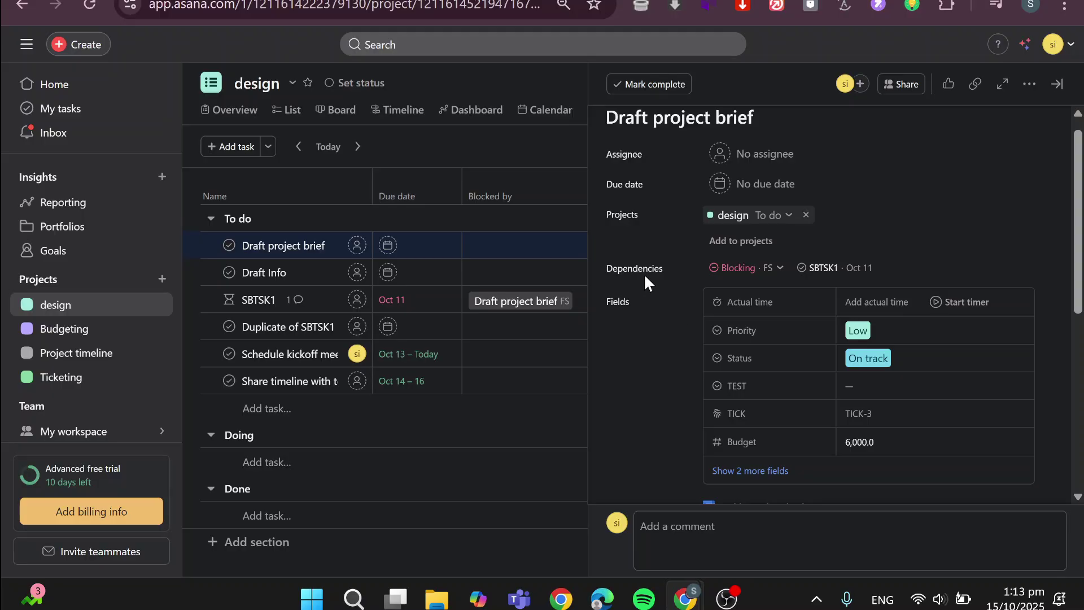
mouse_move(826, 276)
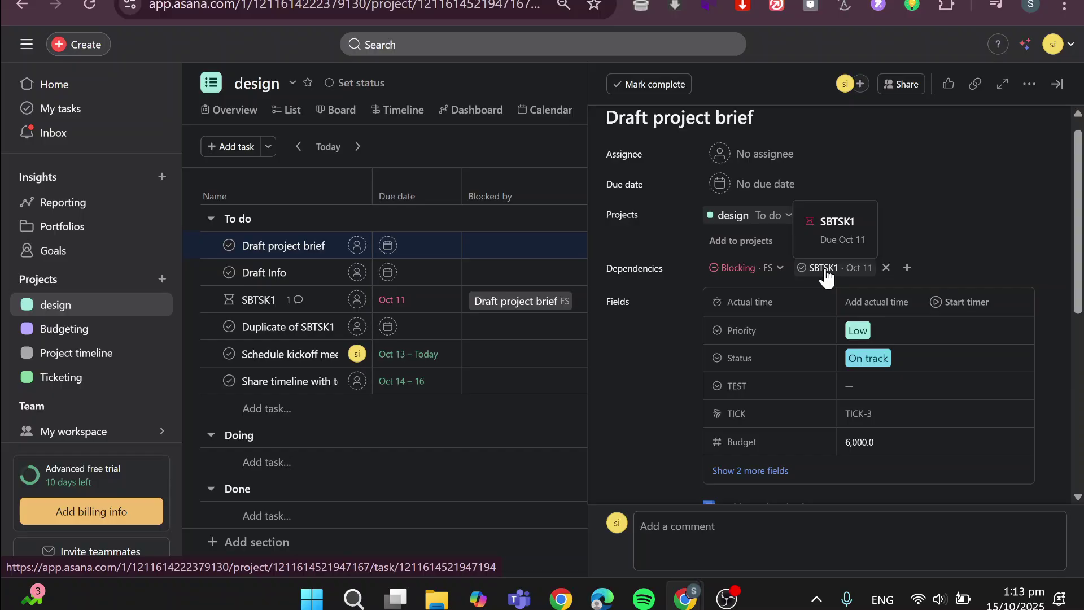
click(824, 269)
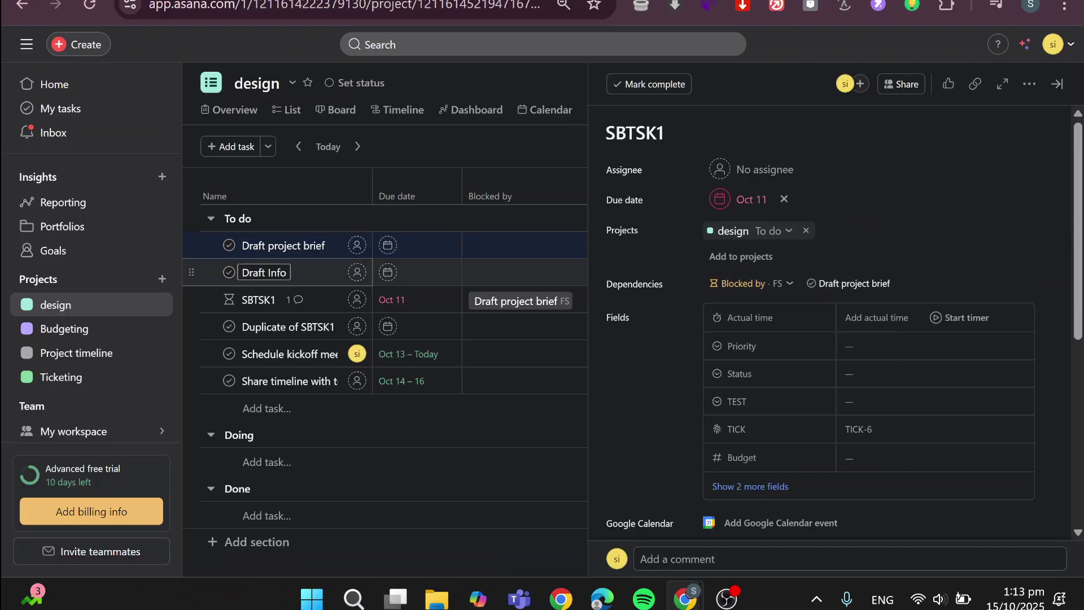
- Add a dependency to the Draft Info task so that it is blocked by Duplicate of SBTSK1, and close its details
click(339, 273)
scroll(847, 344, down, 3)
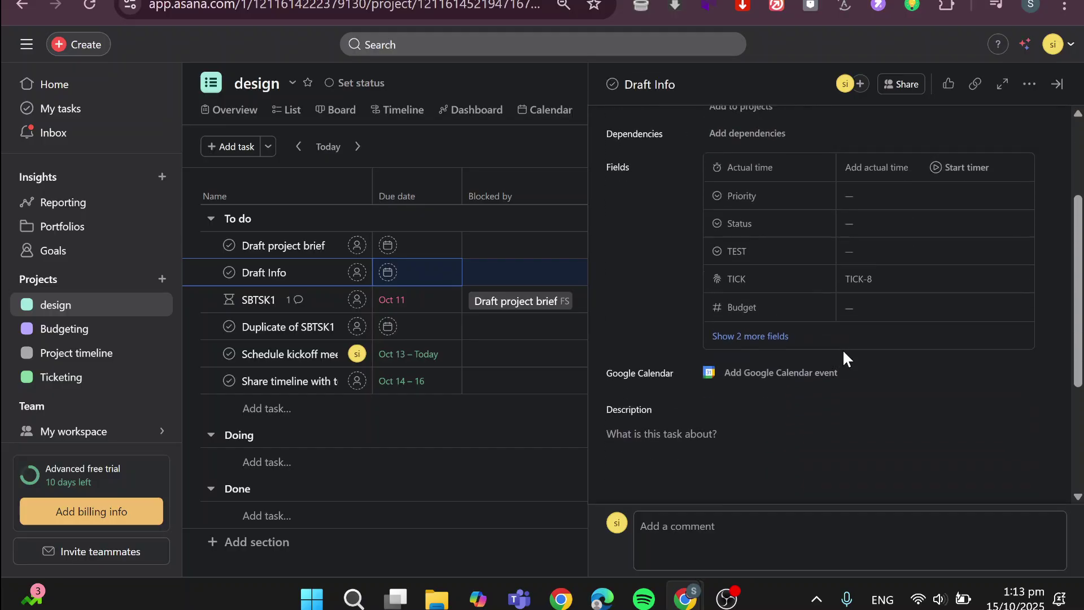
scroll(734, 356, up, 1)
click(765, 191)
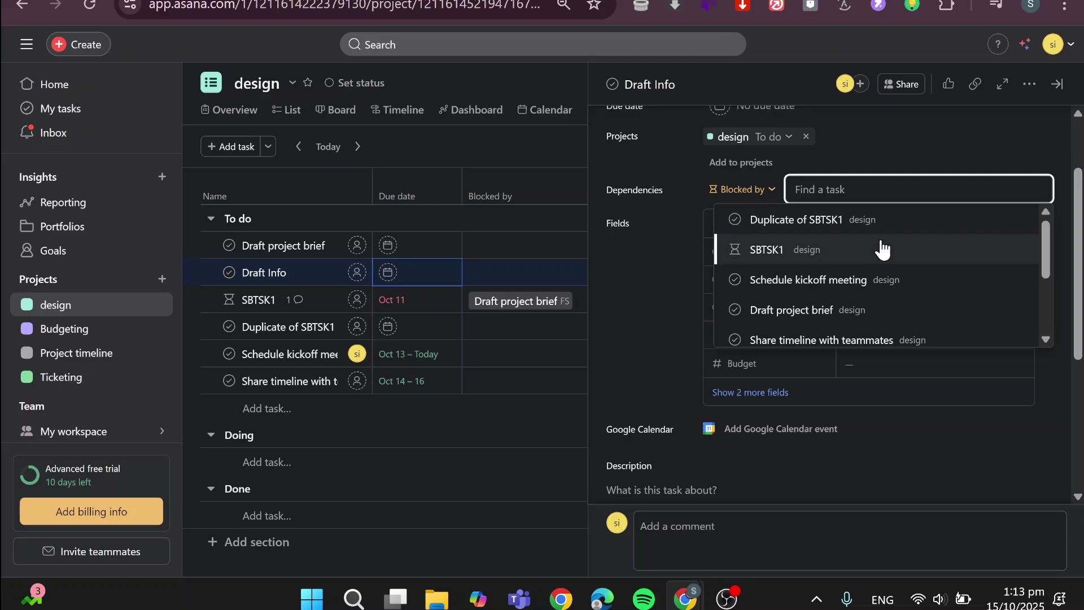
click(890, 226)
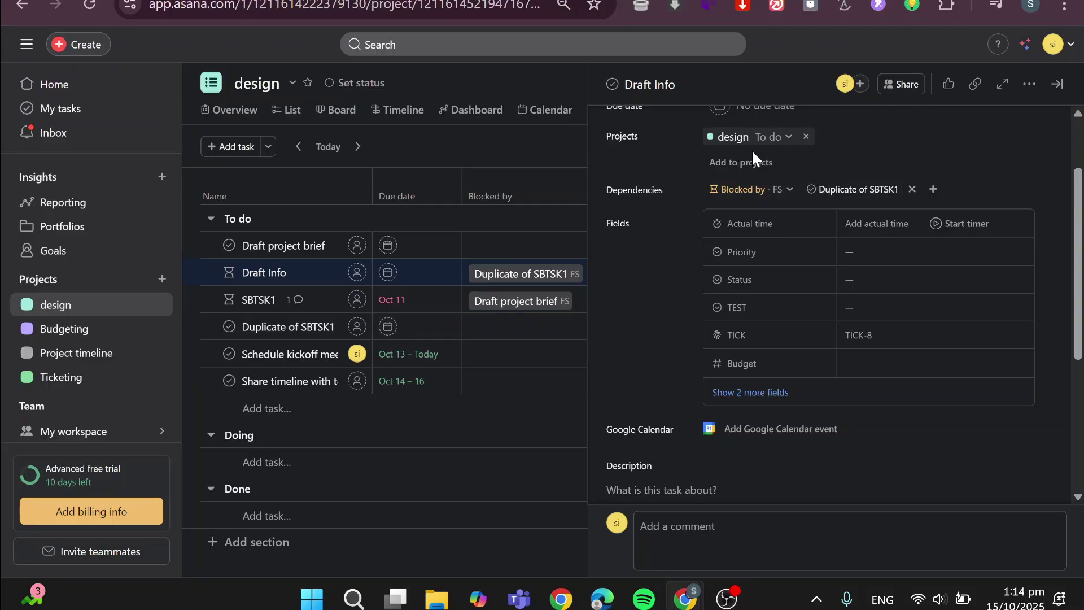
click(1044, 85)
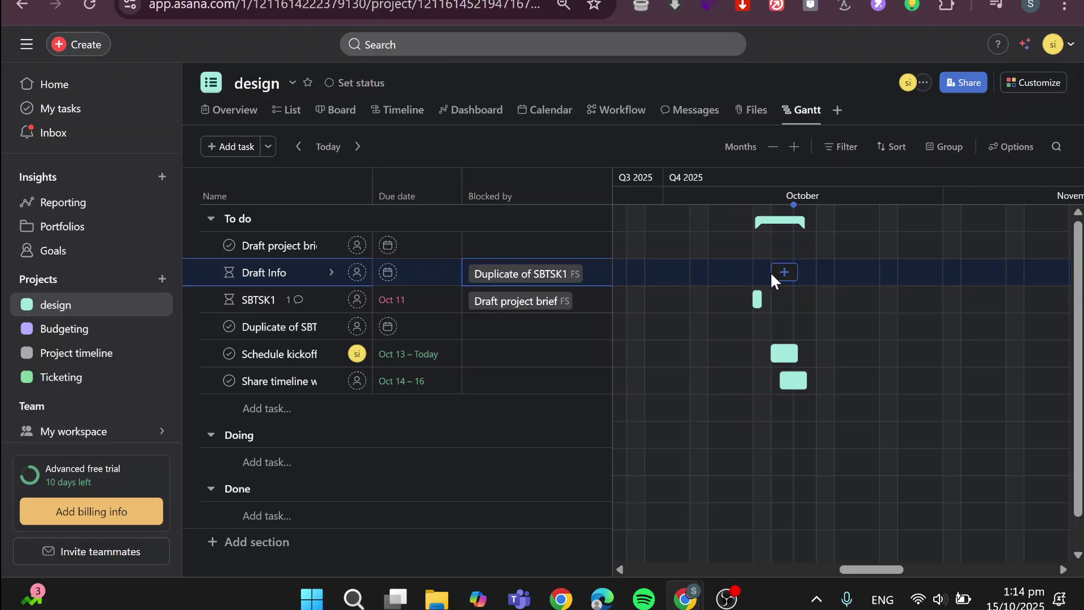
- Schedule the Draft Info task on the Gantt chart from Oct 11 to Oct 15
drag(872, 570, 827, 565)
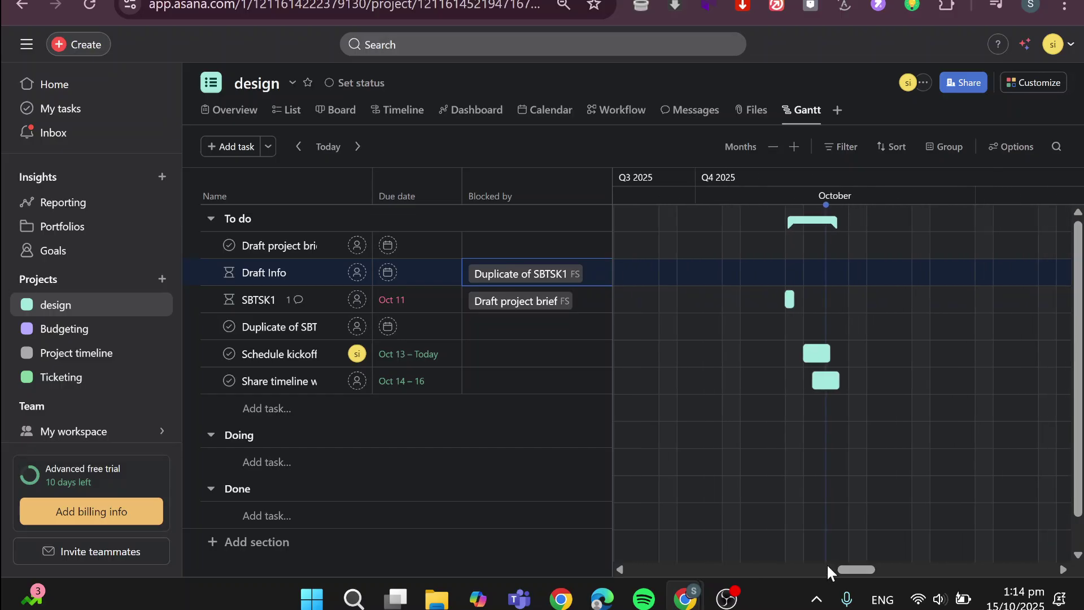
click(590, 274)
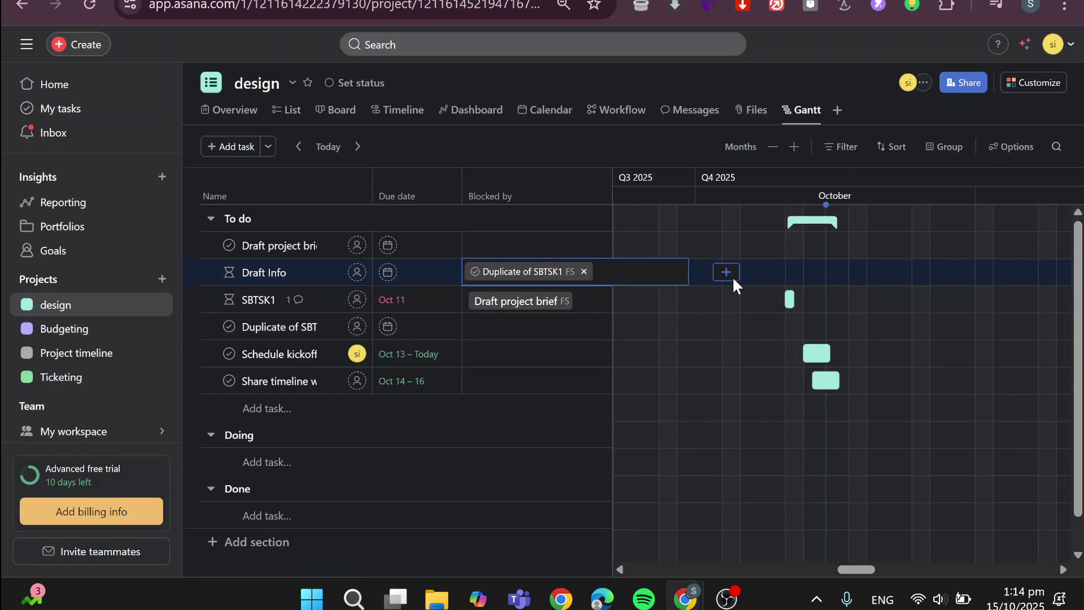
click(788, 271)
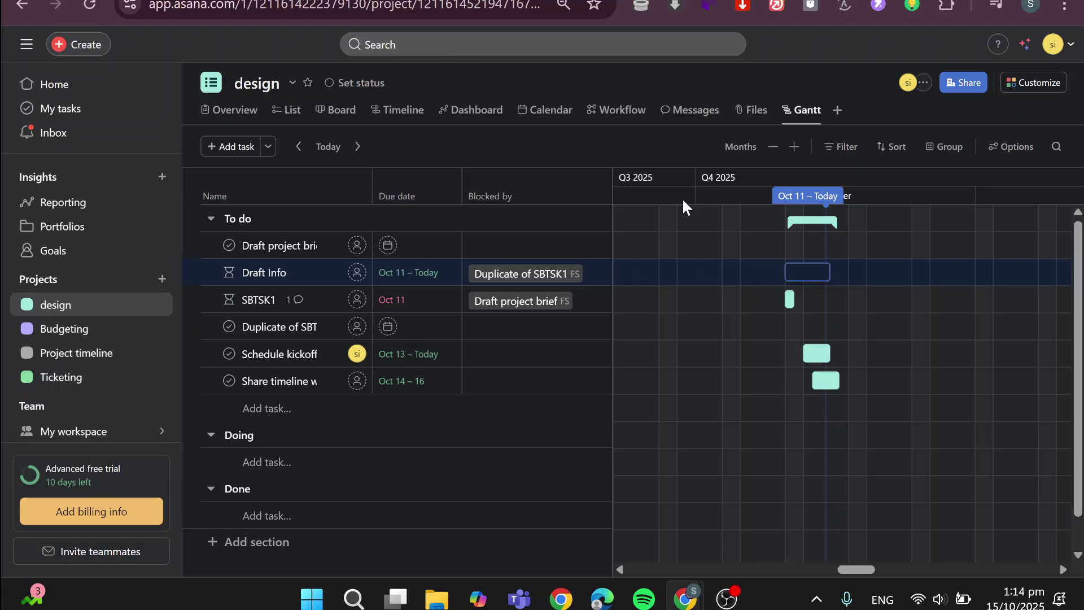
- View the Schedule kickoff meeting details and add an unnamed task dated Oct 15 – 17 to the Doing section
drag(862, 569, 825, 570)
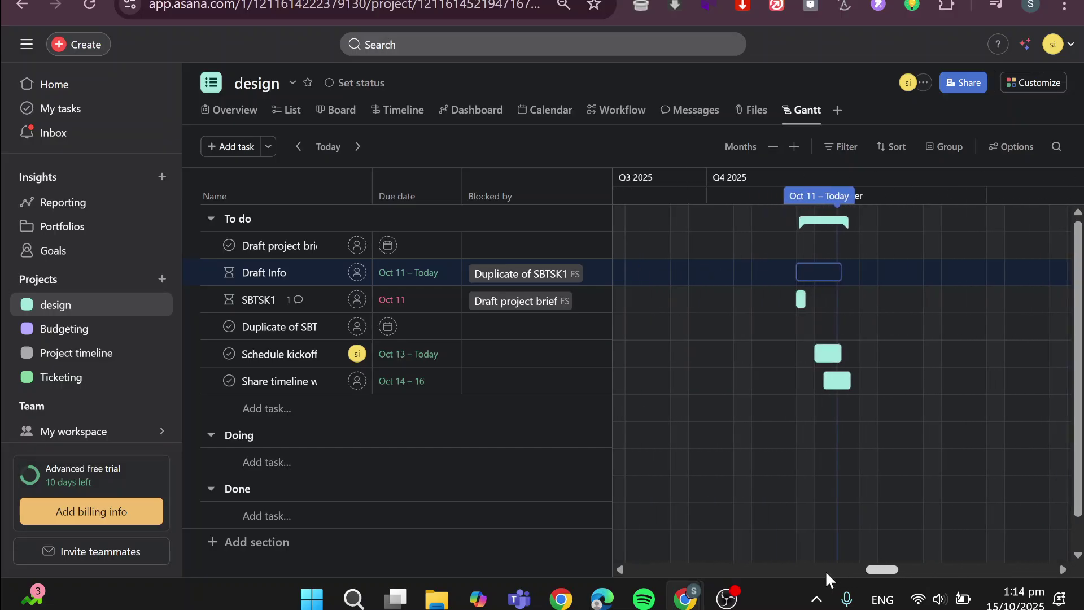
click(828, 353)
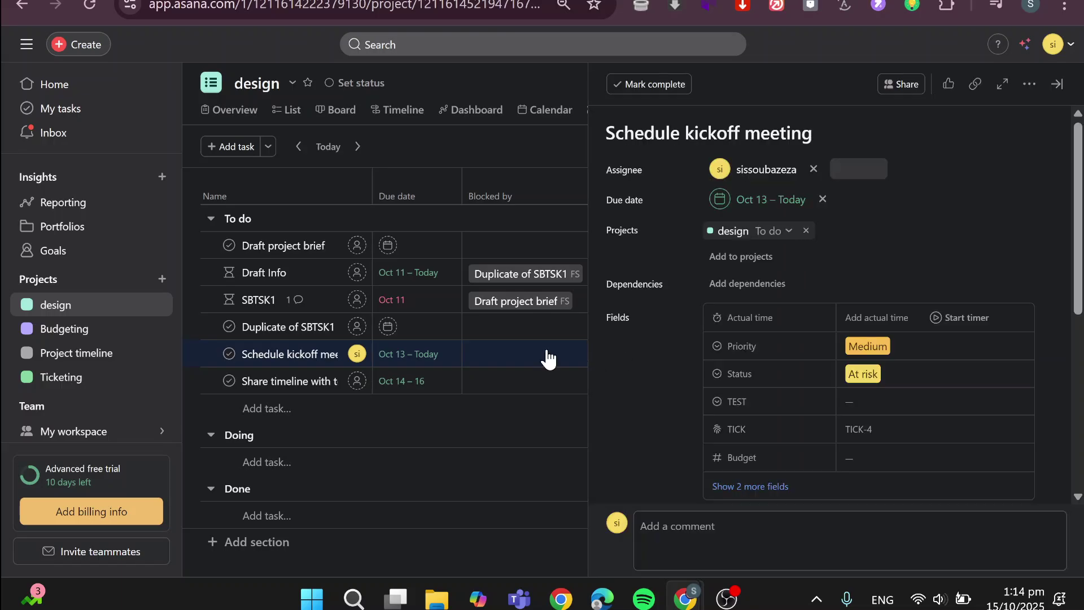
click(543, 462)
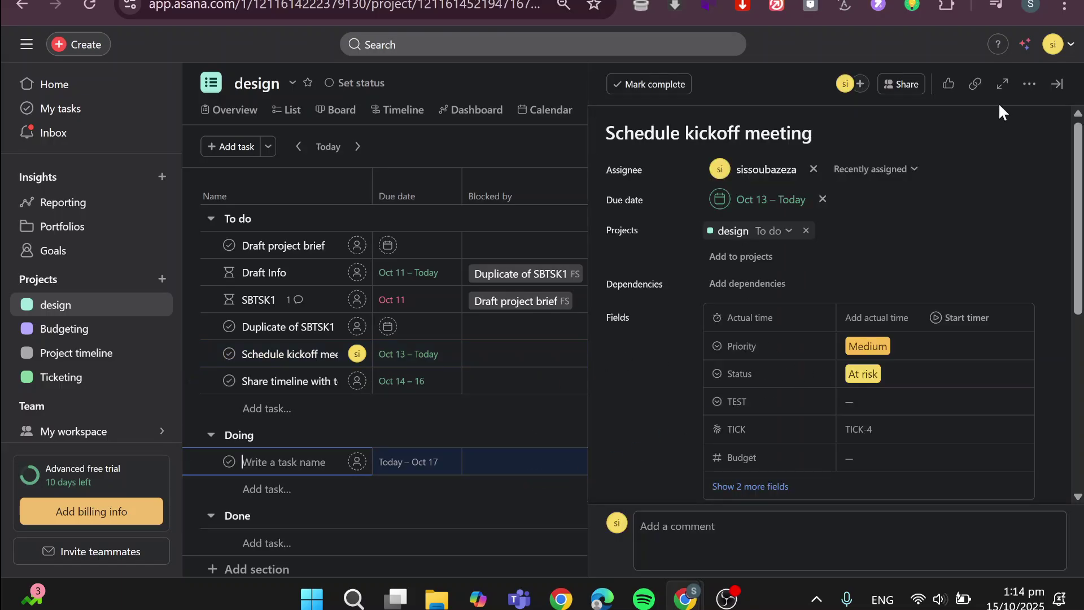
click(1056, 84)
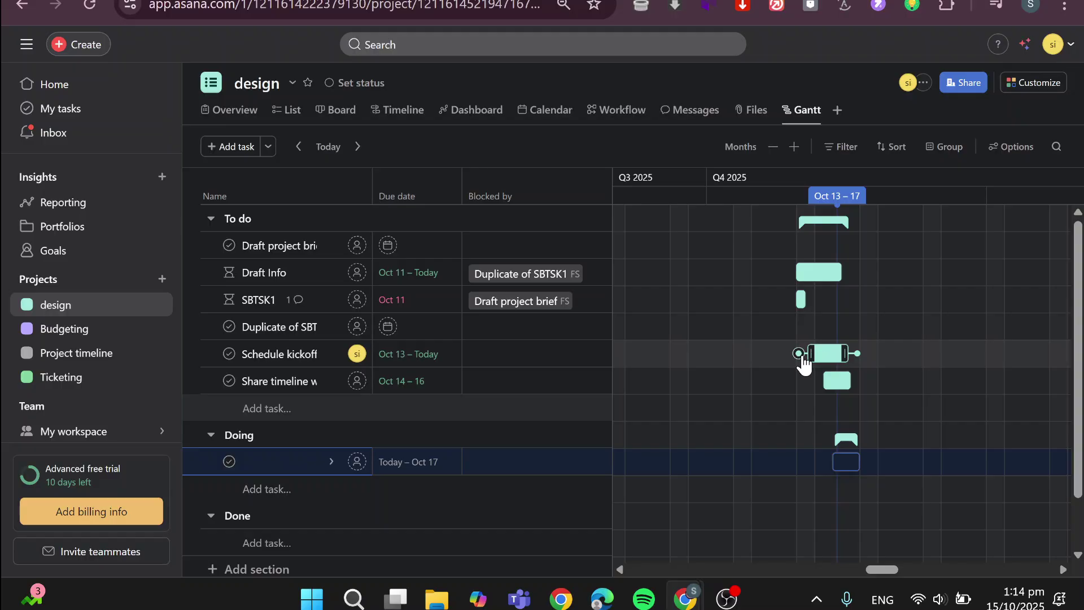
- Try to draw dependency links from both ends of the Schedule kickoff meeting bar
drag(798, 354, 686, 357)
drag(857, 355, 868, 361)
drag(960, 349, 1020, 381)
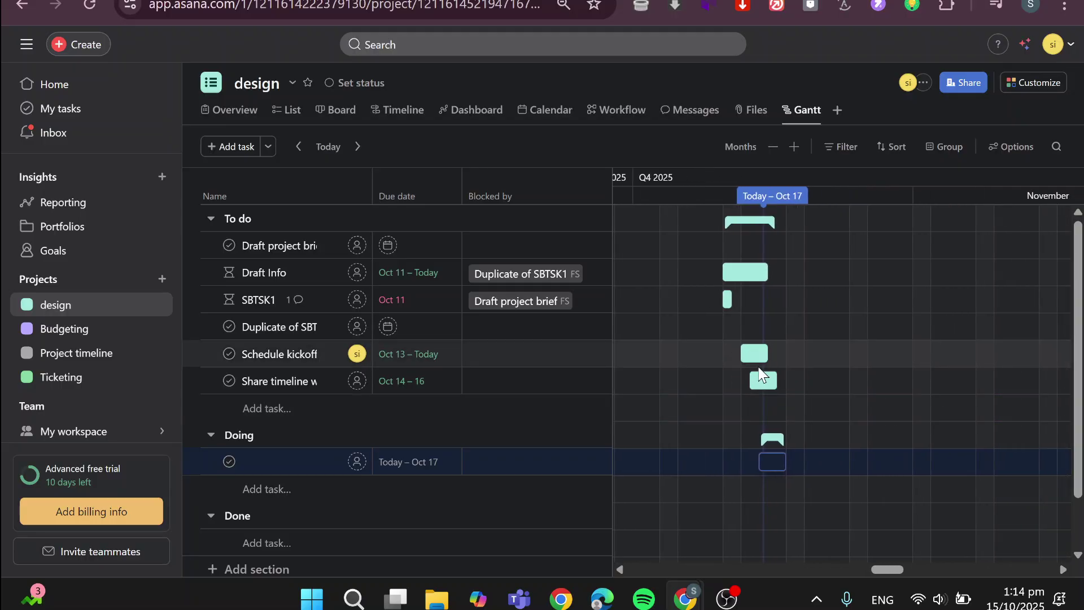
- Extend the Share timeline with teammates bar on the Gantt chart so the task ends on Nov 6
mouse_move(764, 377)
drag(775, 382, 971, 380)
drag(735, 381, 666, 383)
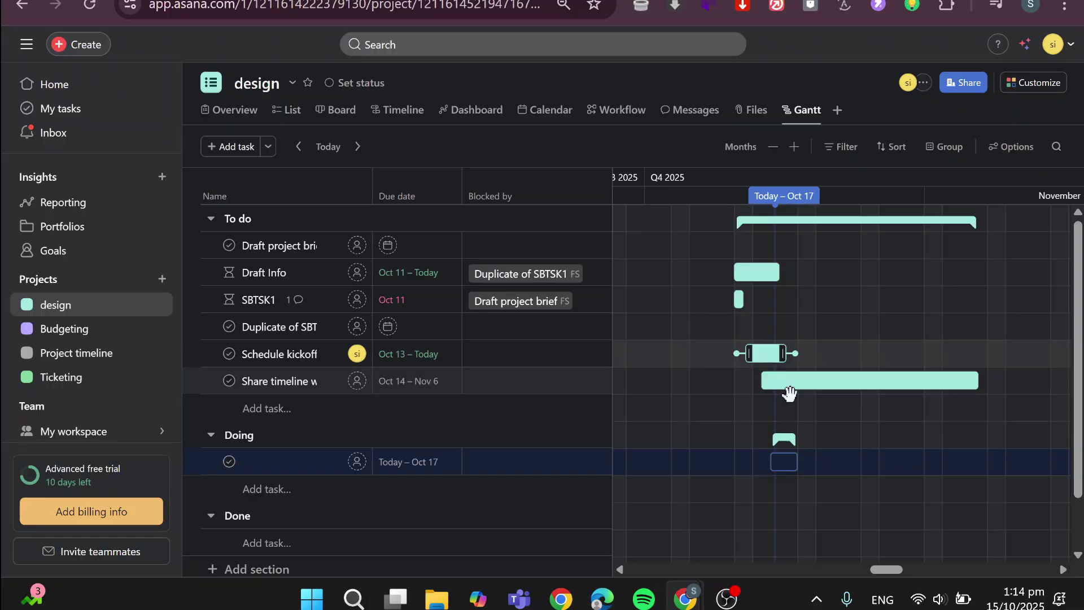
- Add two more unnamed tasks to the Doing section on the Gantt chart, dated Oct 15 – 17 and Oct 16 – 20
click(787, 441)
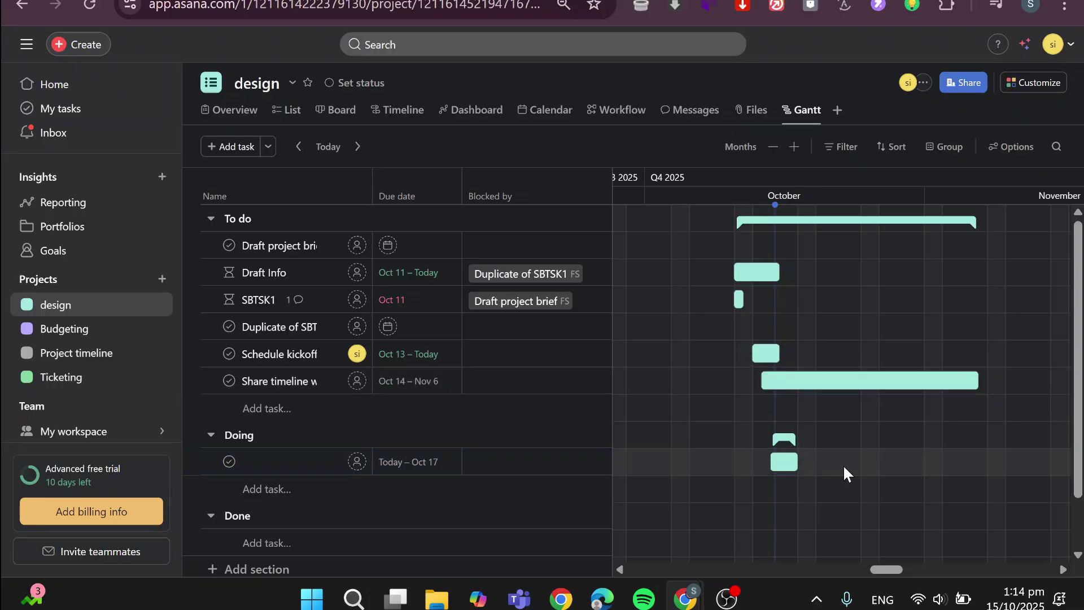
click(778, 489)
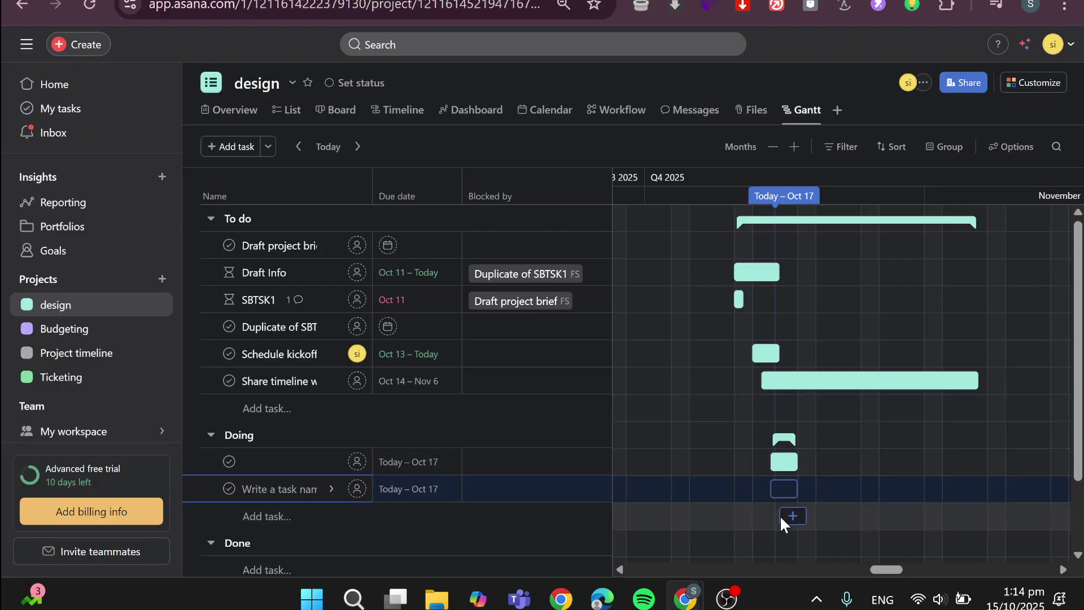
click(788, 516)
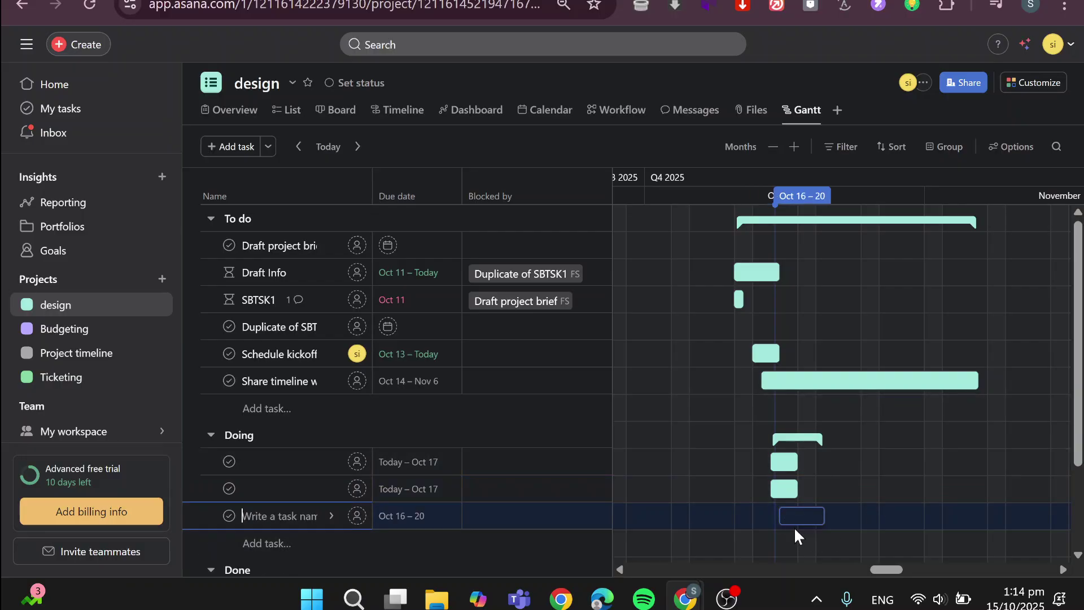
- Schedule Duplicate of SBTSK1 for Oct 14 – 16 on the Gantt chart and check the dependency linking it to Draft Info
click(768, 328)
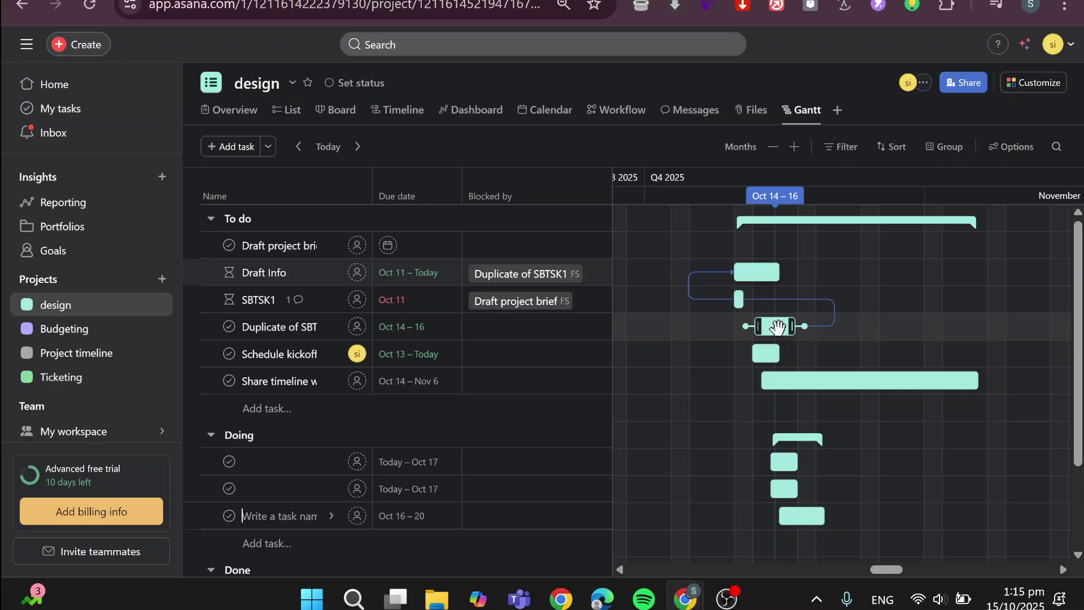
click(315, 281)
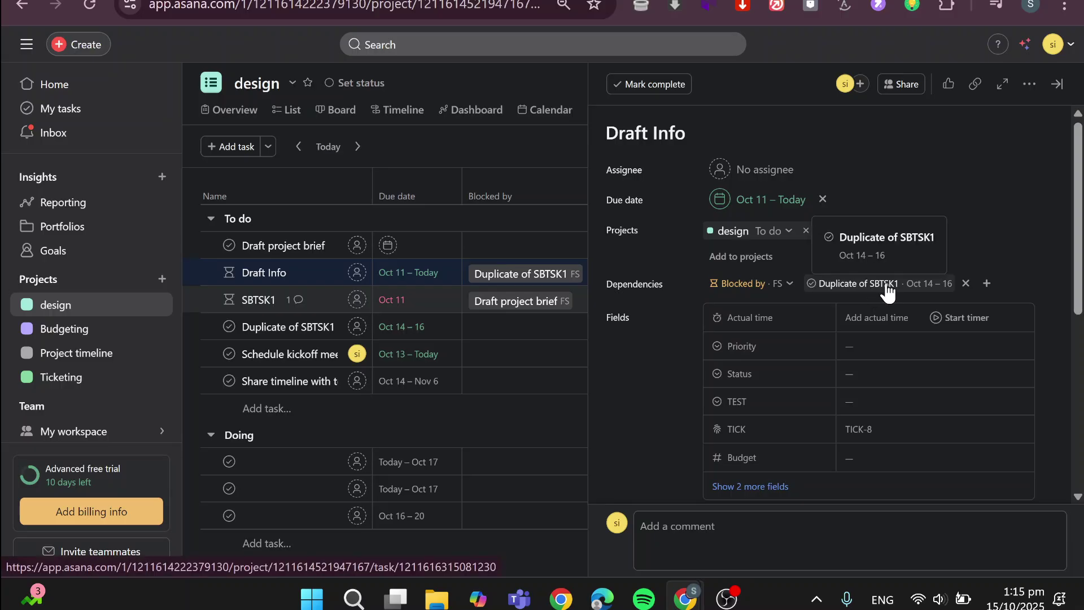
click(923, 294)
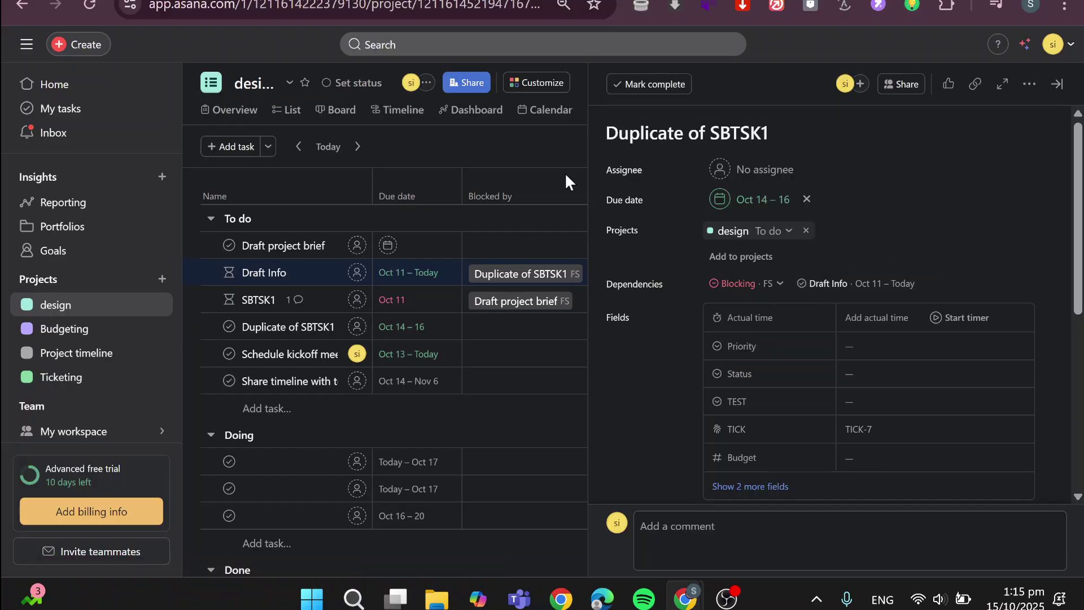
key(Escape)
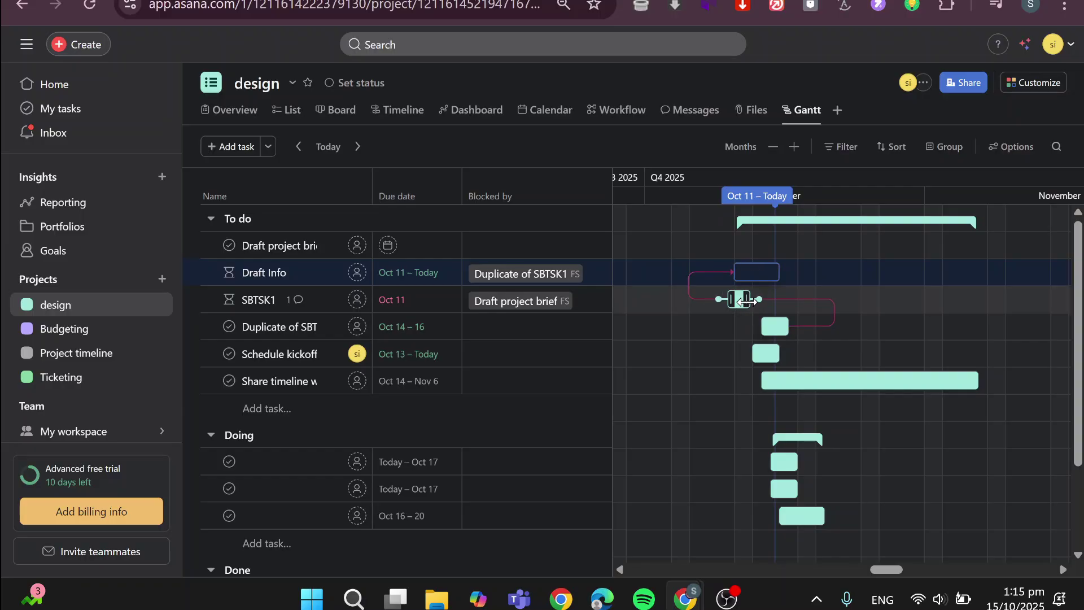
- View the Duplicate of SBTSK1 task details from its Gantt bar, close them and select the Draft Info task name
click(784, 327)
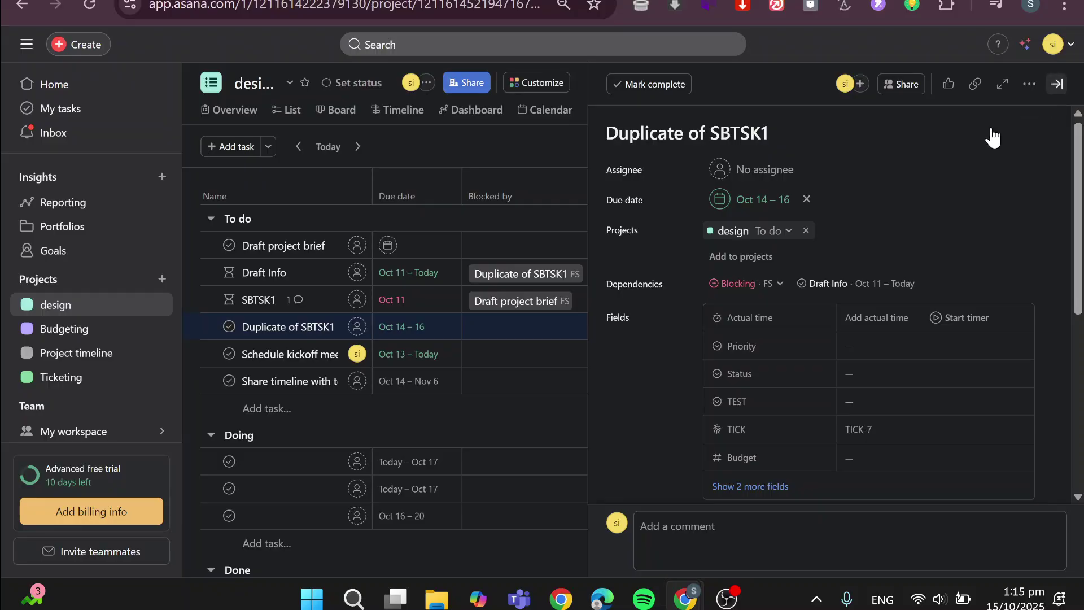
key(Escape)
click(277, 274)
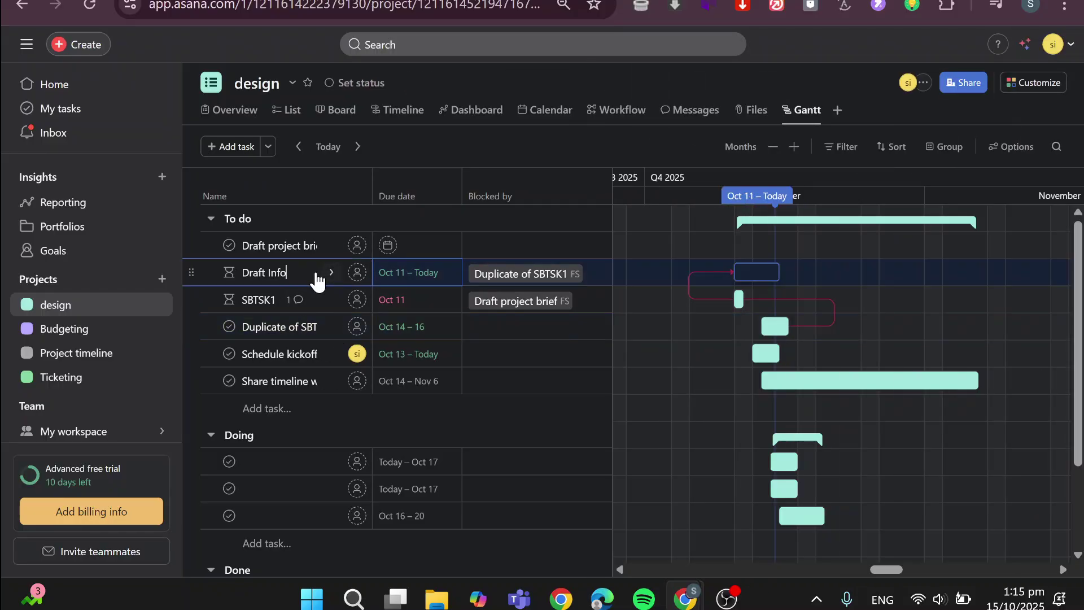